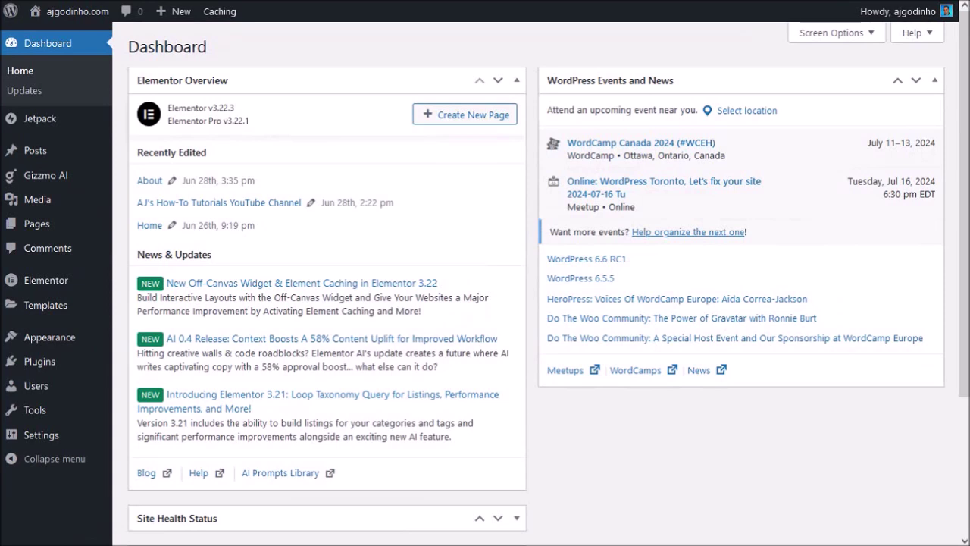
# Step: Open the list of all pages and find the About page's entry
pyautogui.moveTo(36, 224)
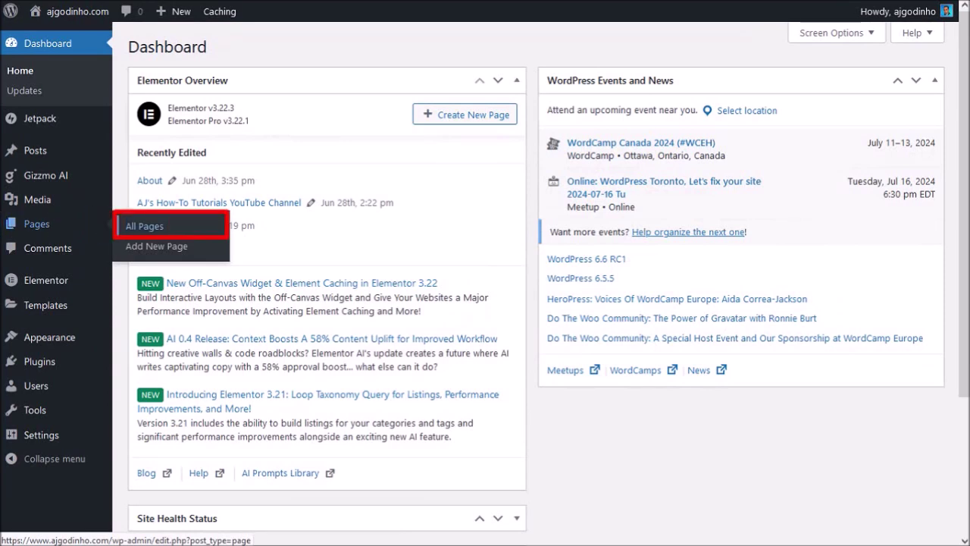
pyautogui.click(144, 225)
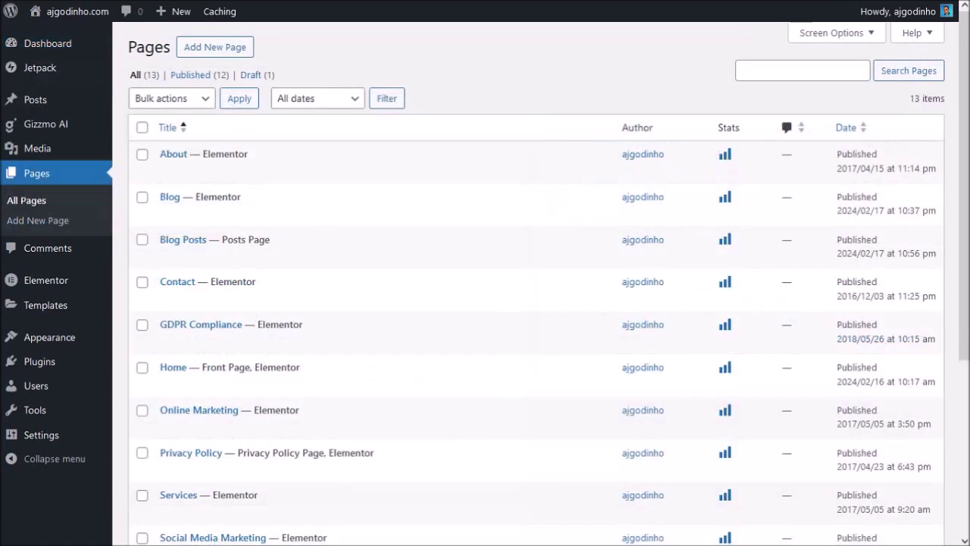
pyautogui.moveTo(173, 154)
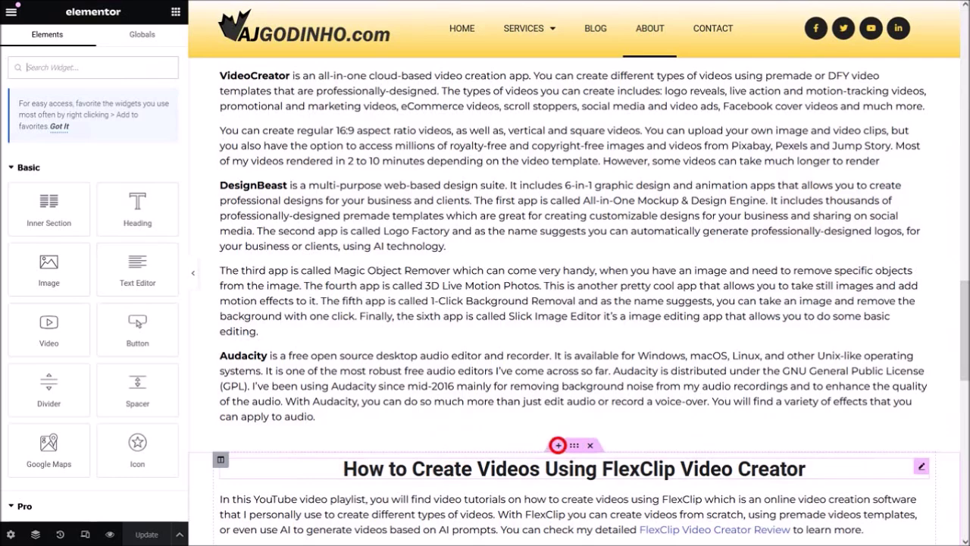
# Step: Add a one-column section above the "How to Create Videos Using FlexClip Video Creator" heading and place a Media Carousel widget in it
pyautogui.click(557, 445)
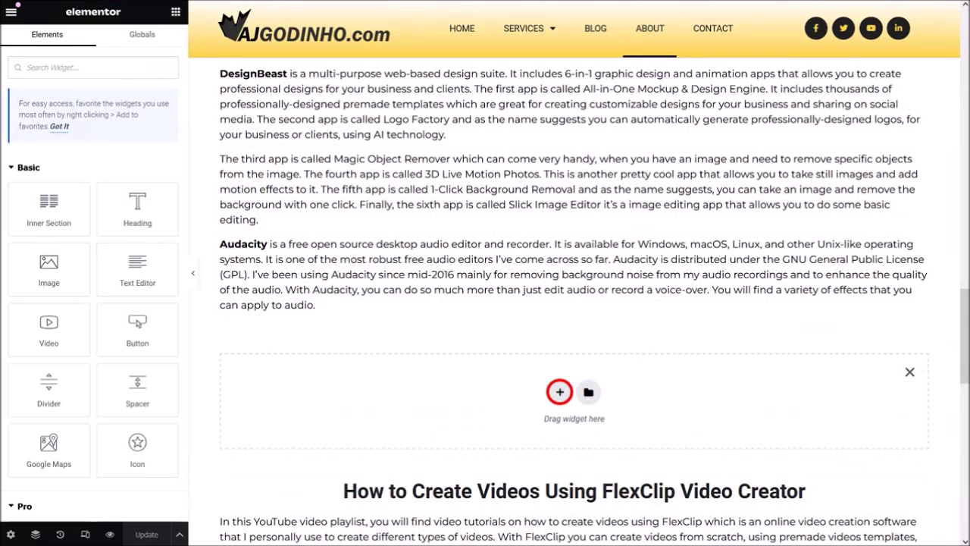
pyautogui.click(560, 391)
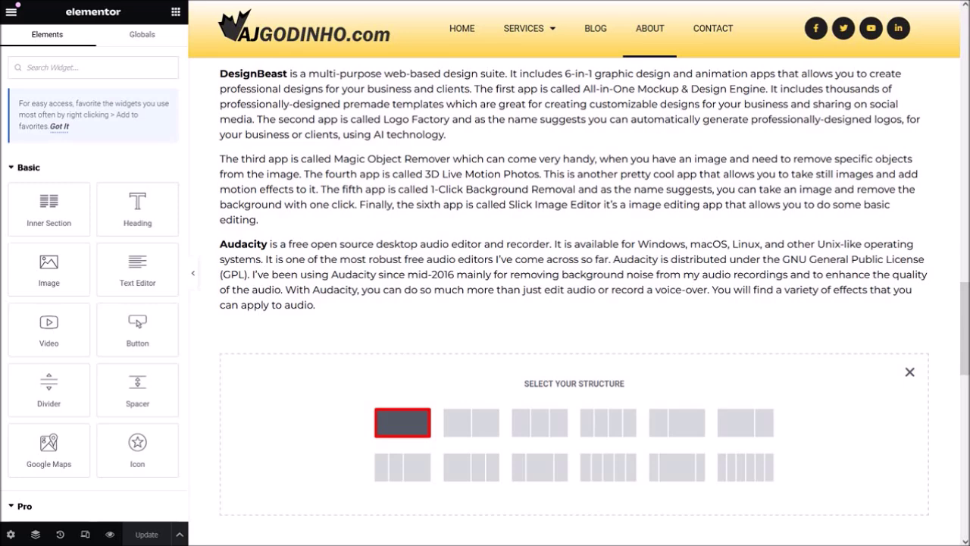
pyautogui.click(402, 422)
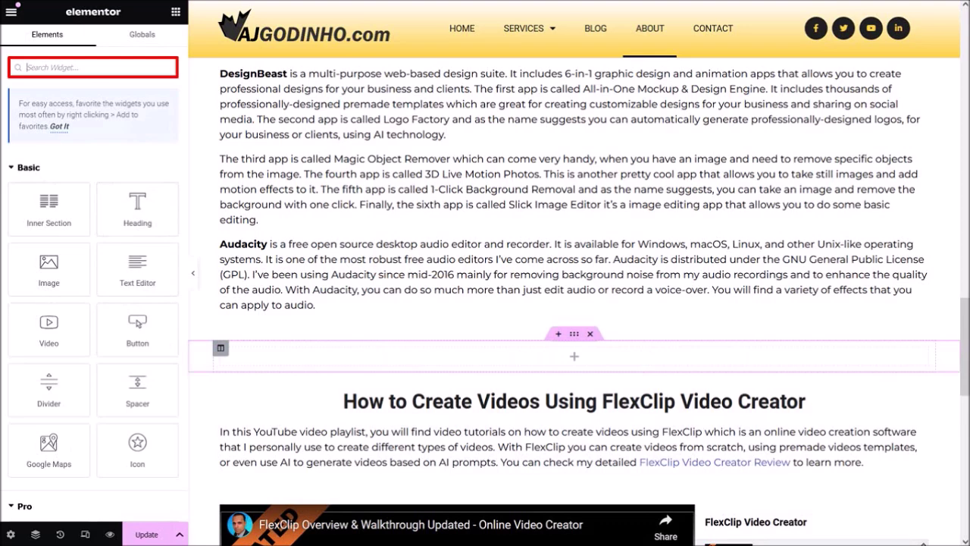
pyautogui.write('carousel')
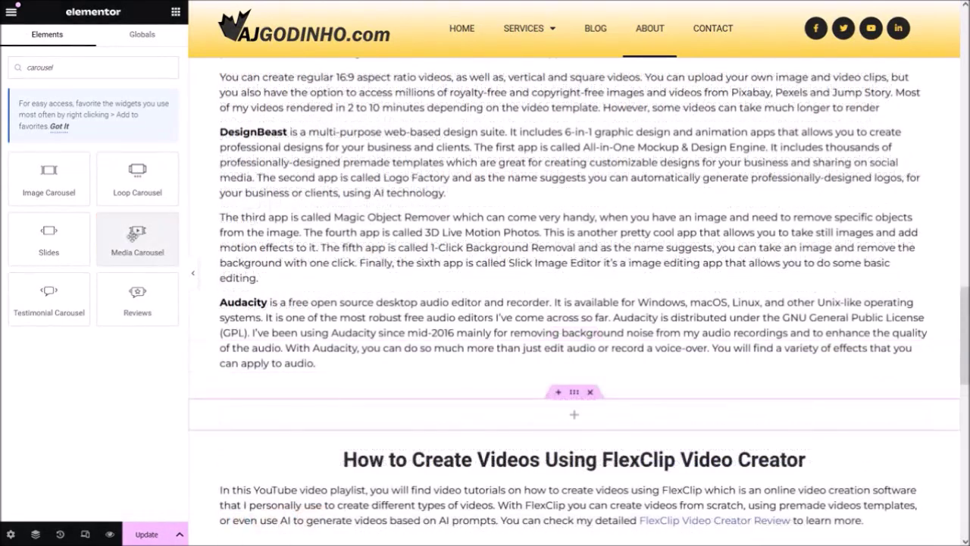
pyautogui.moveTo(133, 237); pyautogui.dragTo(281, 422)
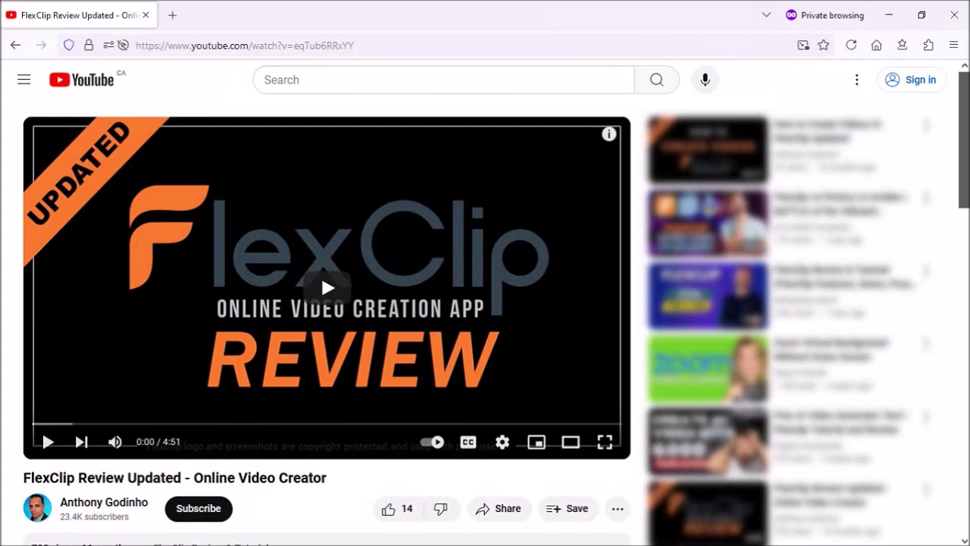
# Step: Give the first carousel slide the FlexClip Review image and the video link copied from the "FlexClip Review Updated - Online Video Creator" YouTube page
pyautogui.click(244, 46)
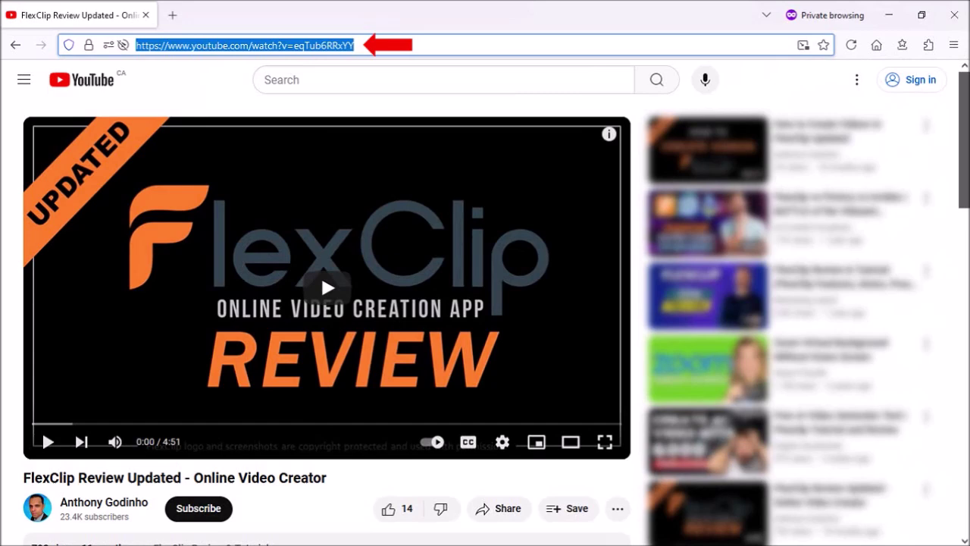
pyautogui.hotkey('ctrl', 'c')
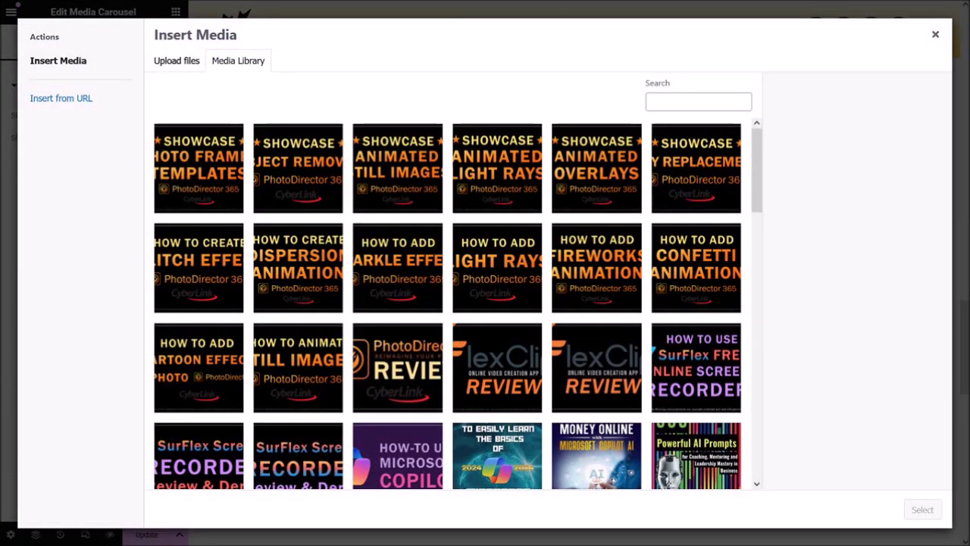
pyautogui.click(497, 367)
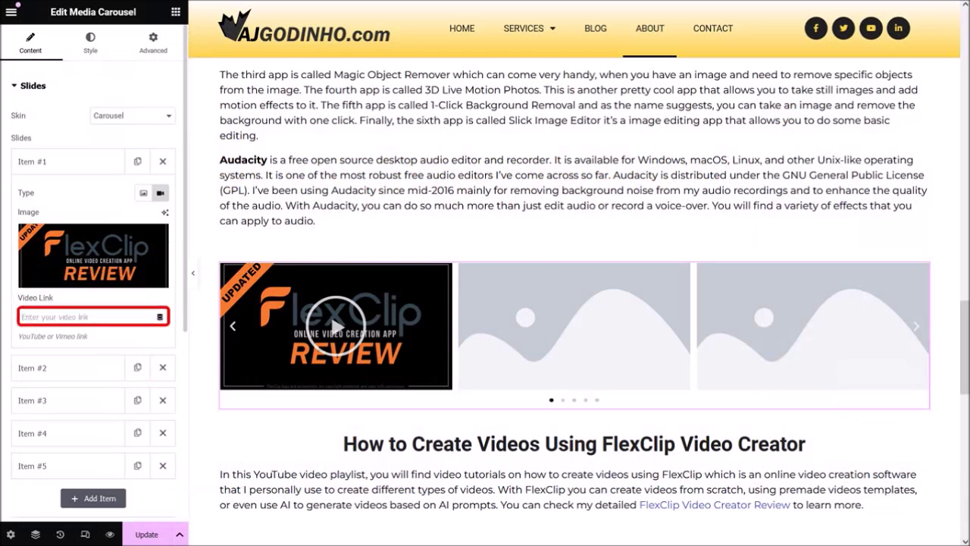
pyautogui.hotkey('ctrl', 'v')
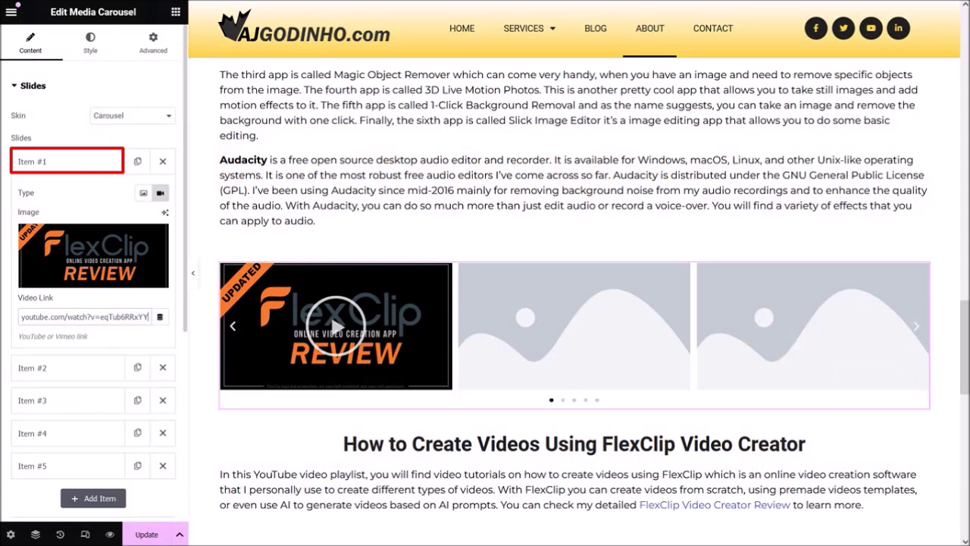
pyautogui.click(67, 161)
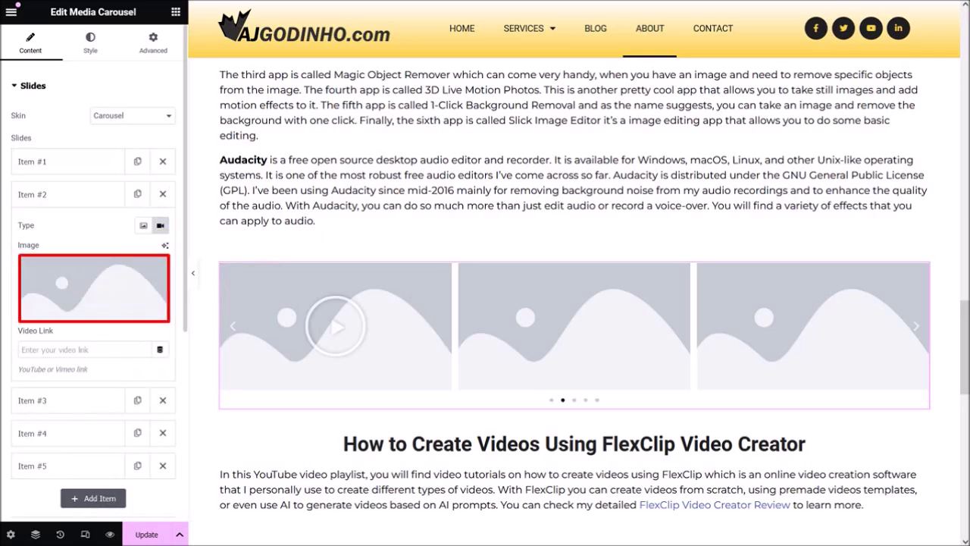
# Step: Give the second carousel slide the image SurFlex-Screen-Recorder-Review-Demo.png and paste in its video link
pyautogui.click(105, 289)
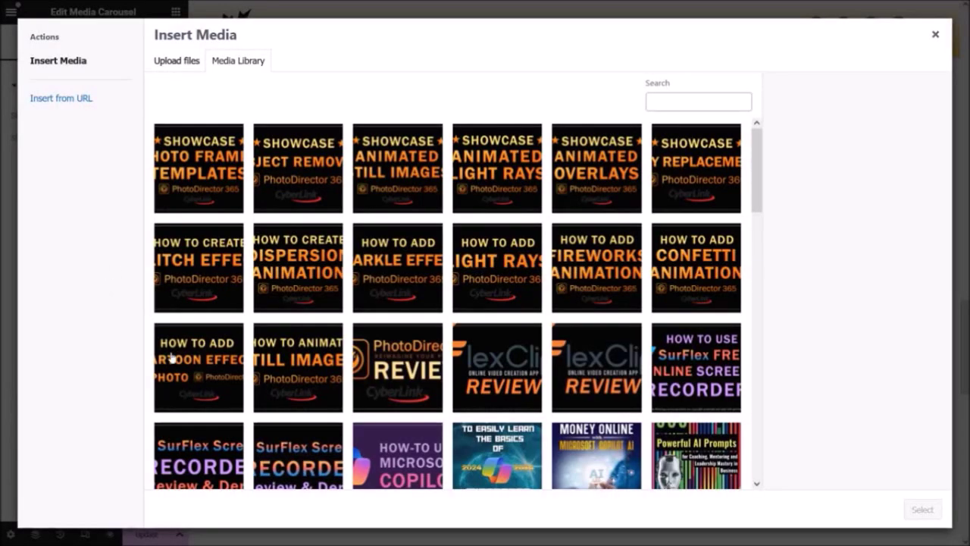
pyautogui.click(223, 449)
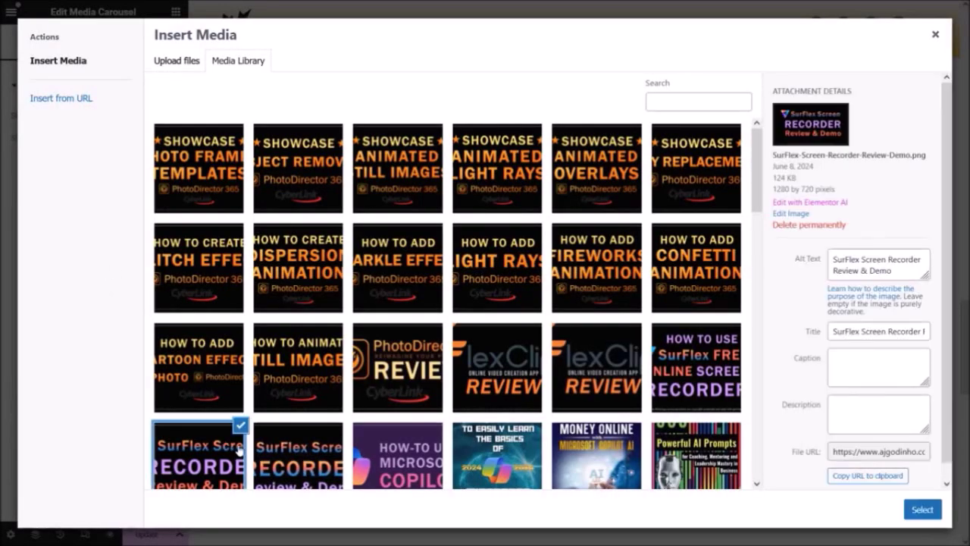
pyautogui.click(922, 508)
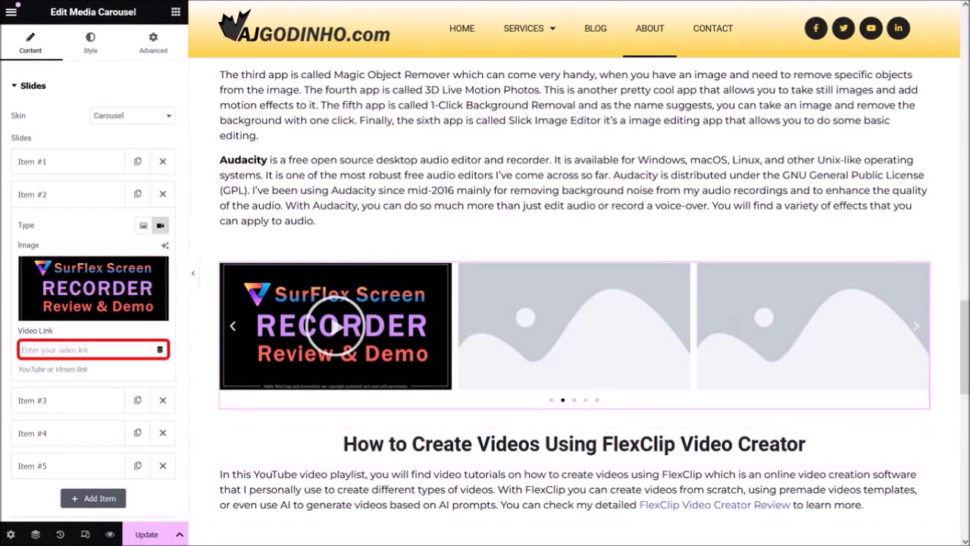
pyautogui.hotkey('ctrl', 'v')
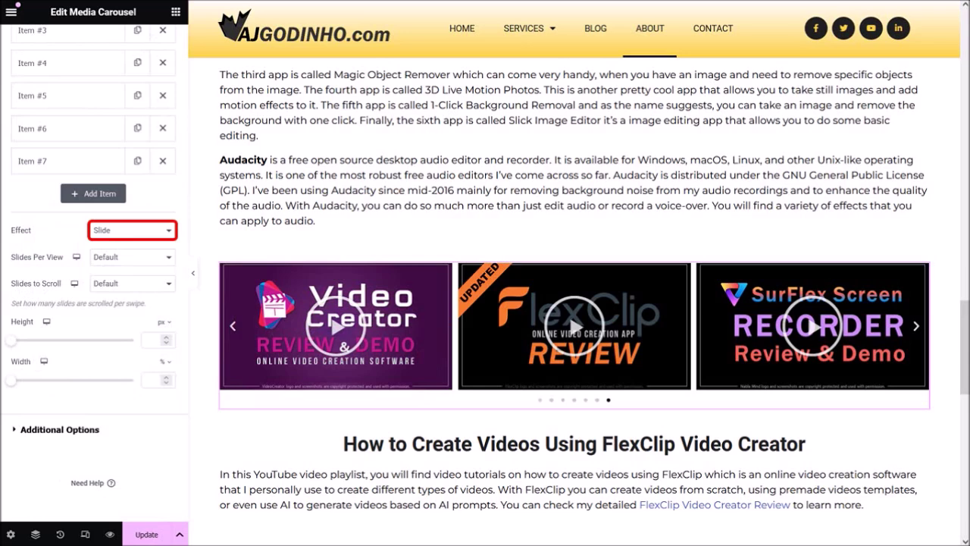
# Step: Advance through the carousel's slides to preview the Slide effect
pyautogui.click(916, 326)
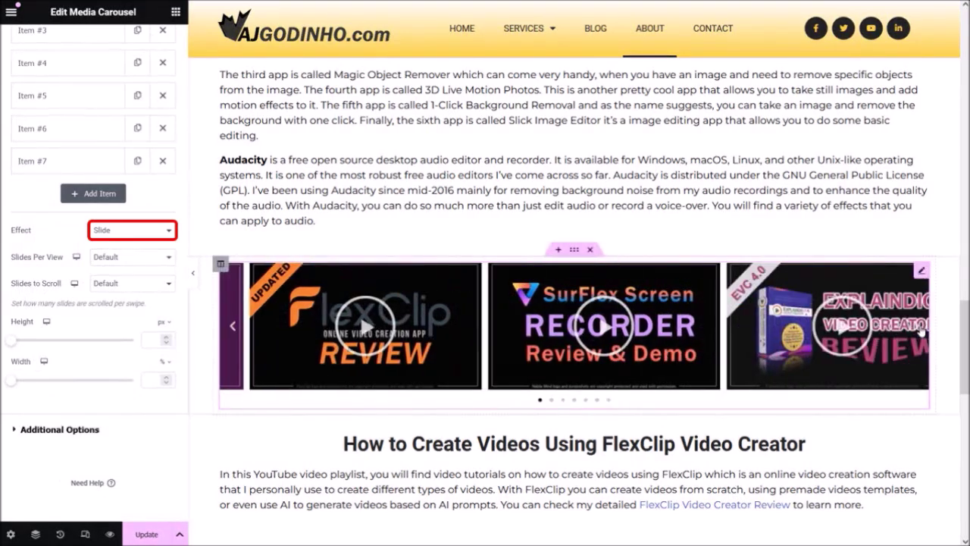
pyautogui.click(919, 328)
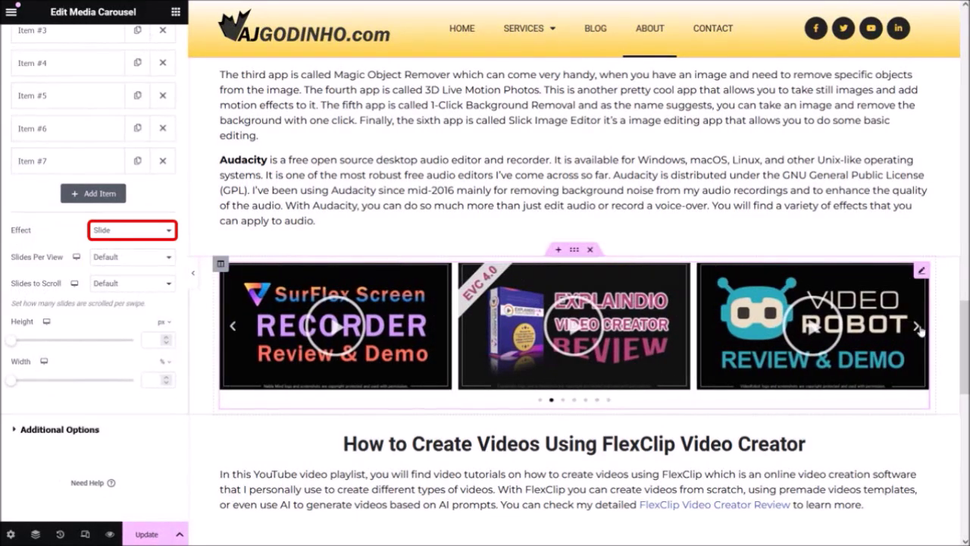
pyautogui.click(919, 328)
pyautogui.click(919, 328)
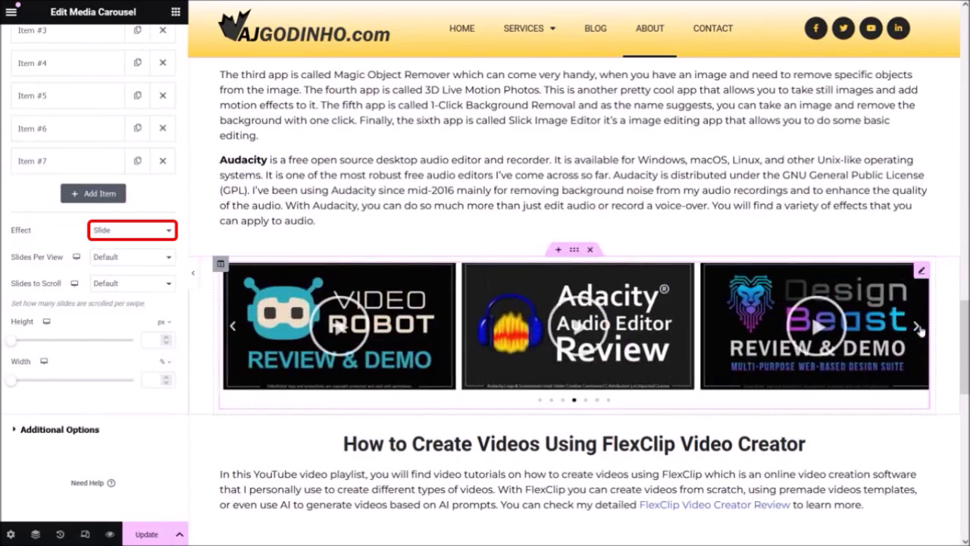
pyautogui.click(919, 329)
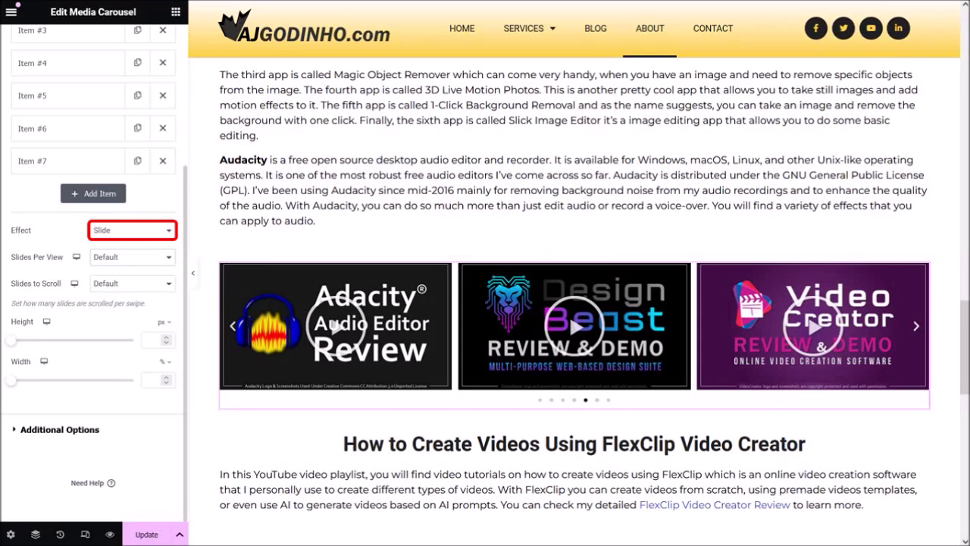
# Step: Check the carousel's Slides Per View options and play the audio editor review video from its slide
pyautogui.click(132, 257)
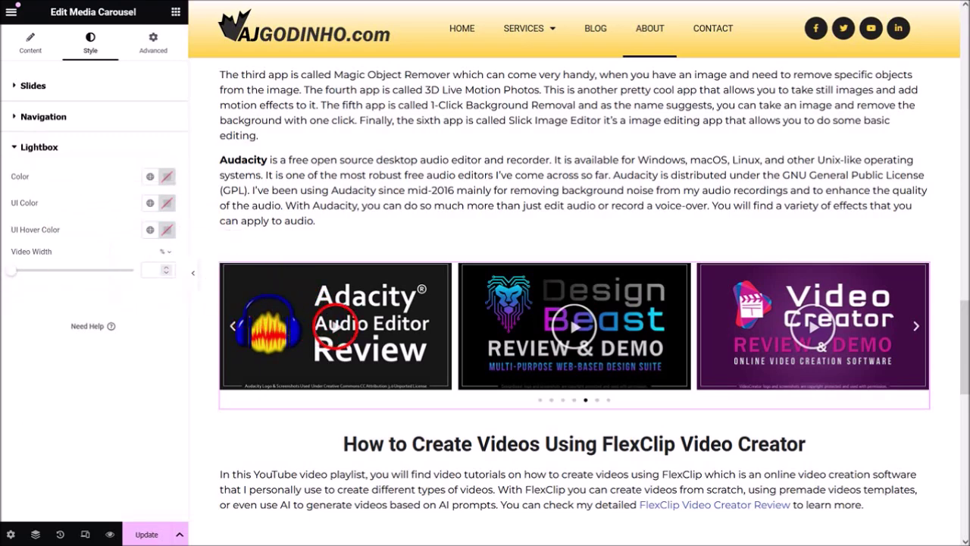
pyautogui.click(334, 325)
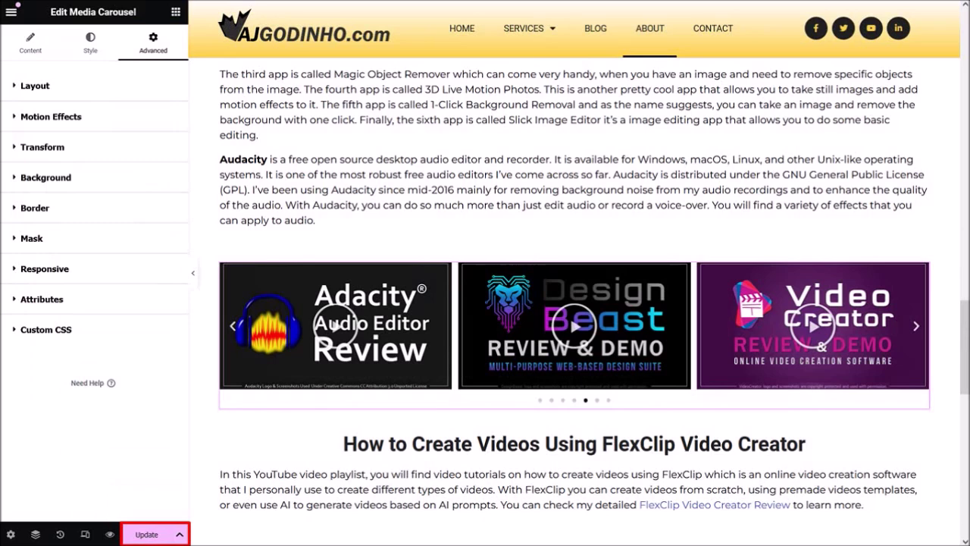
# Step: Update the page and look over the published About page, from the introduction past the carousel to the FlexClip playlist
pyautogui.click(152, 534)
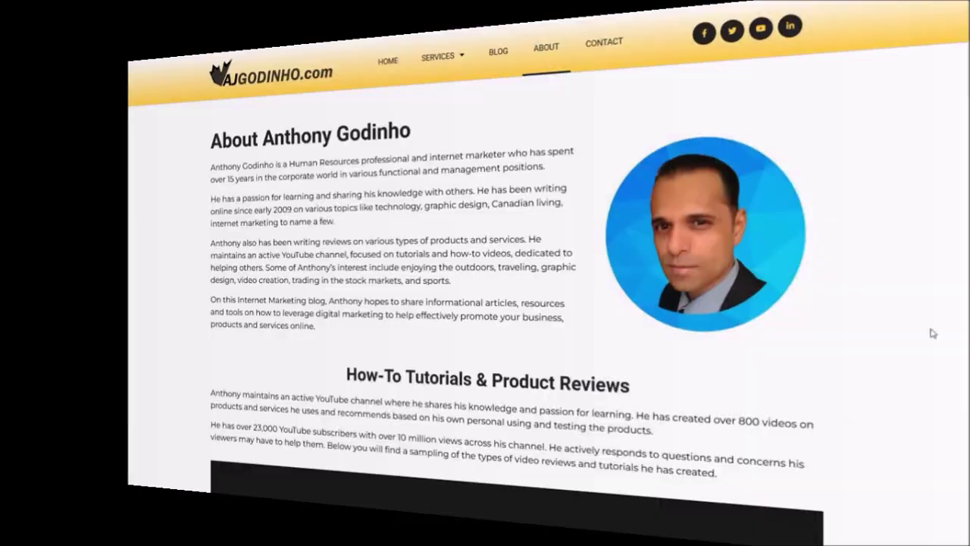
pyautogui.scroll(-15, 931, 329)
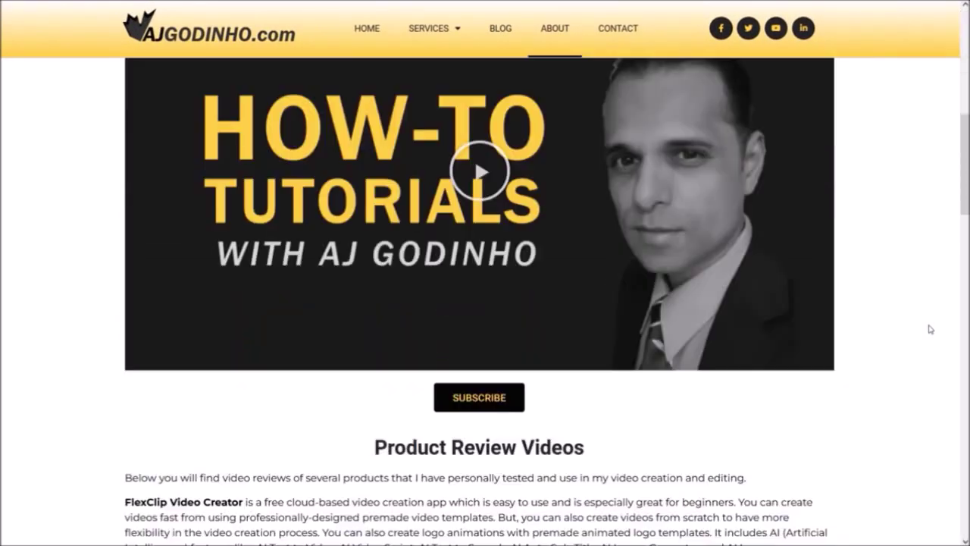
pyautogui.scroll(-5, 930, 329)
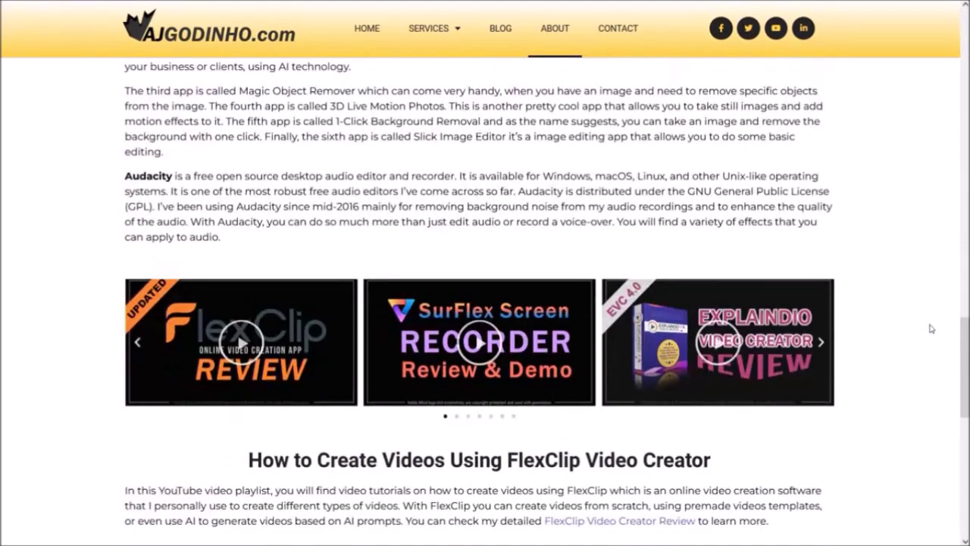
pyautogui.scroll(-5, 930, 329)
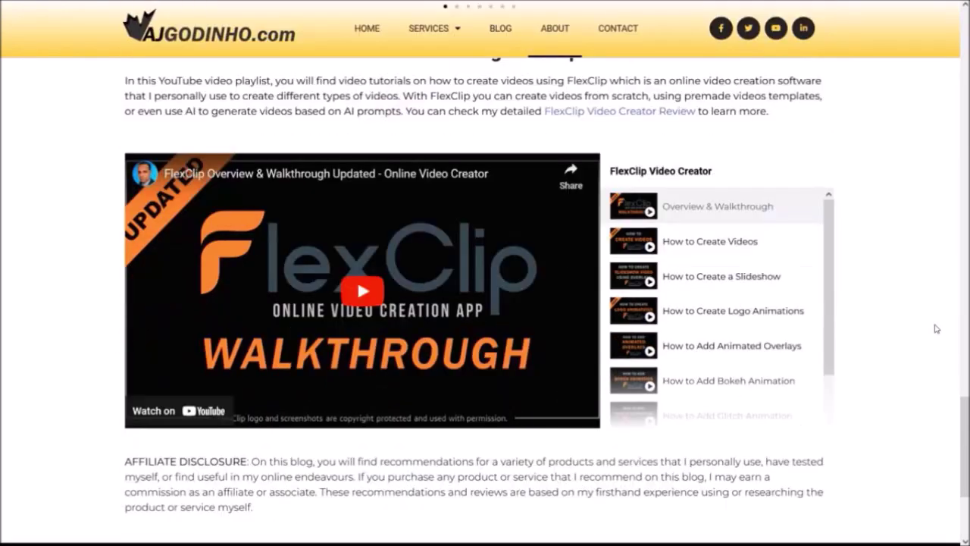